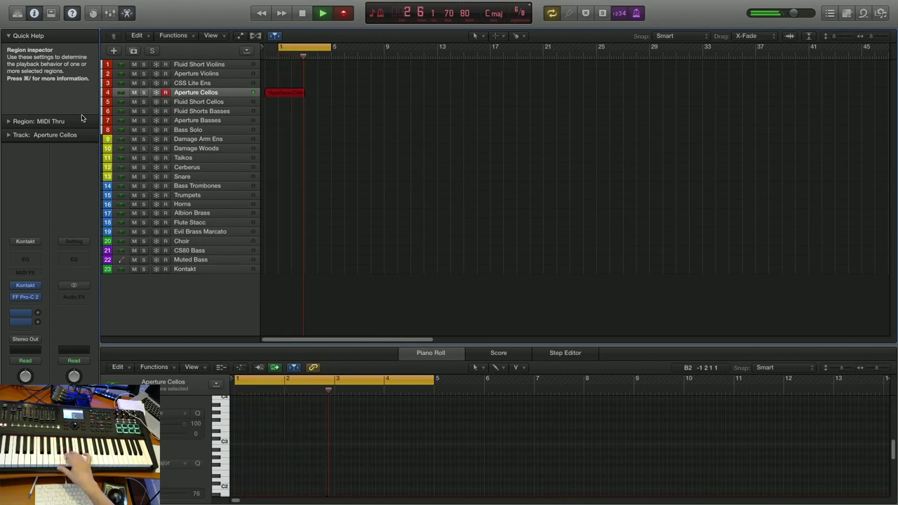
Record a cello part over bars 1 to 4 on the Aperture Cellos track and adjust its notes.
key(space)
drag(369, 445, 367, 412)
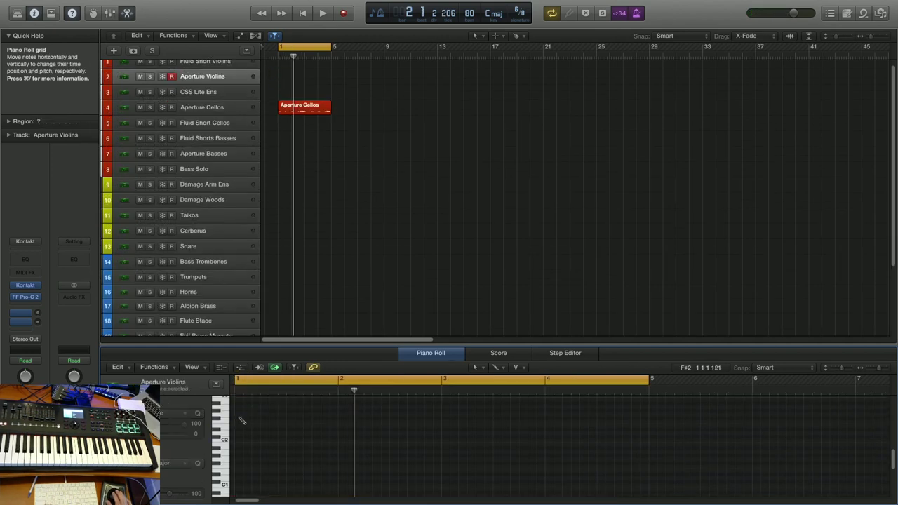
Enter a fast violin melody over bars 1 to 4 on the Aperture Violins track and play it with the cellos.
click(239, 419)
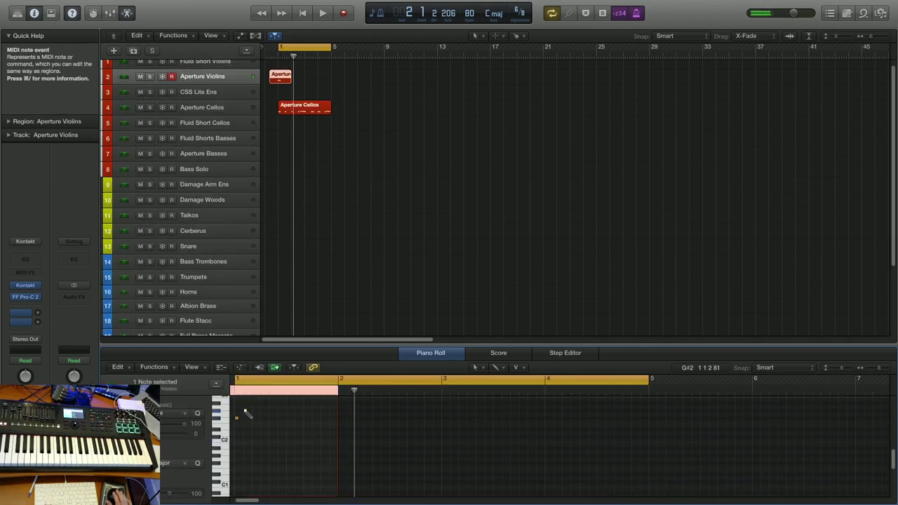
click(246, 411)
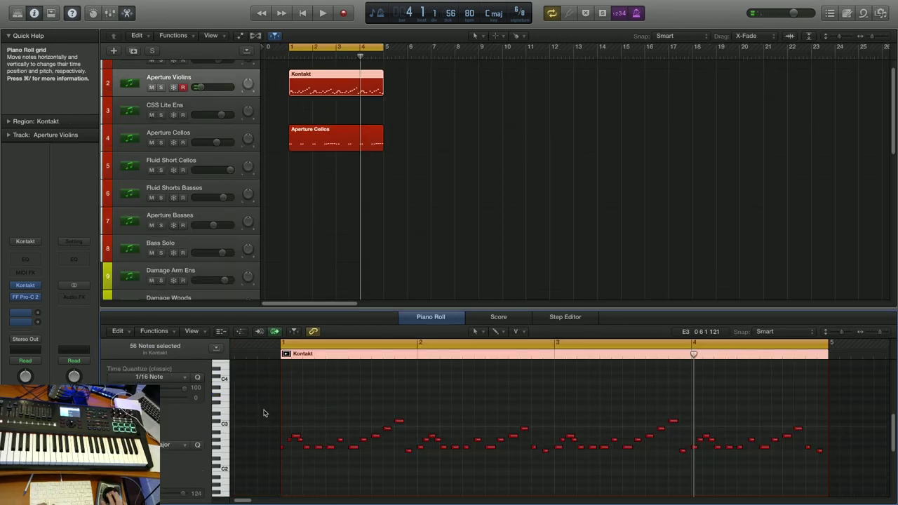
key(space)
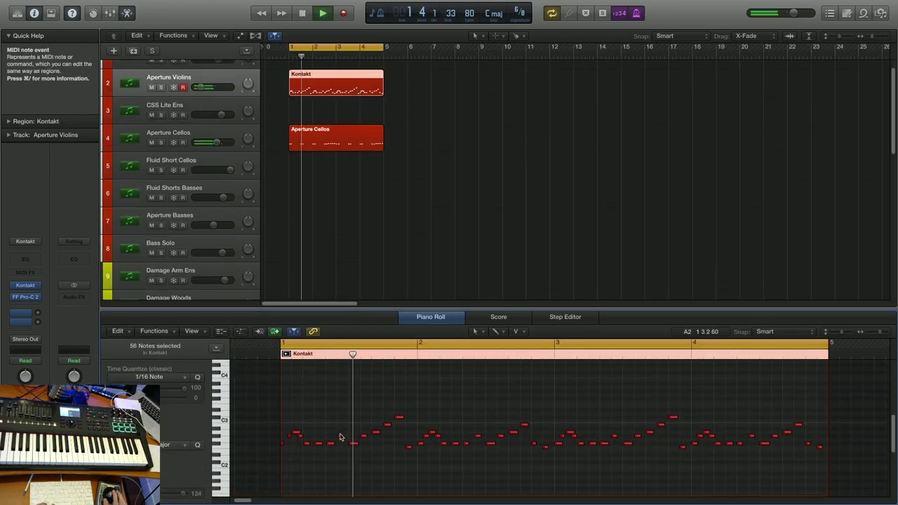
scroll(344, 442, down, 1)
scroll(344, 443, right, 1)
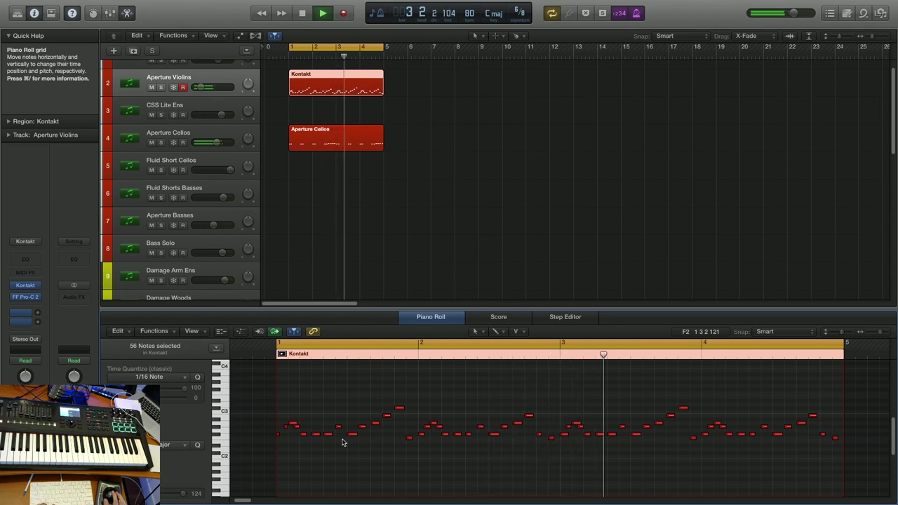
Duplicate all notes of the Aperture Violins region one octave higher.
key(space)
drag(298, 412, 352, 442)
key(super+a)
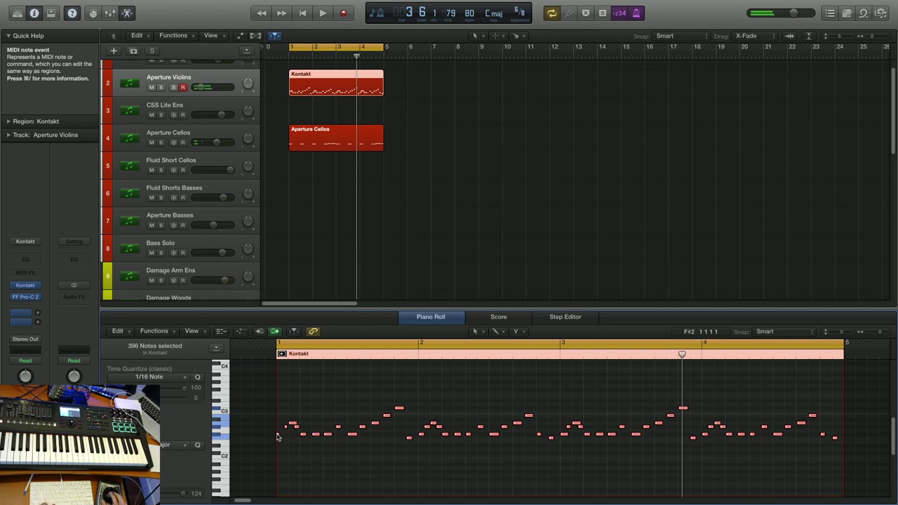
drag(278, 436, 278, 391)
key(space)
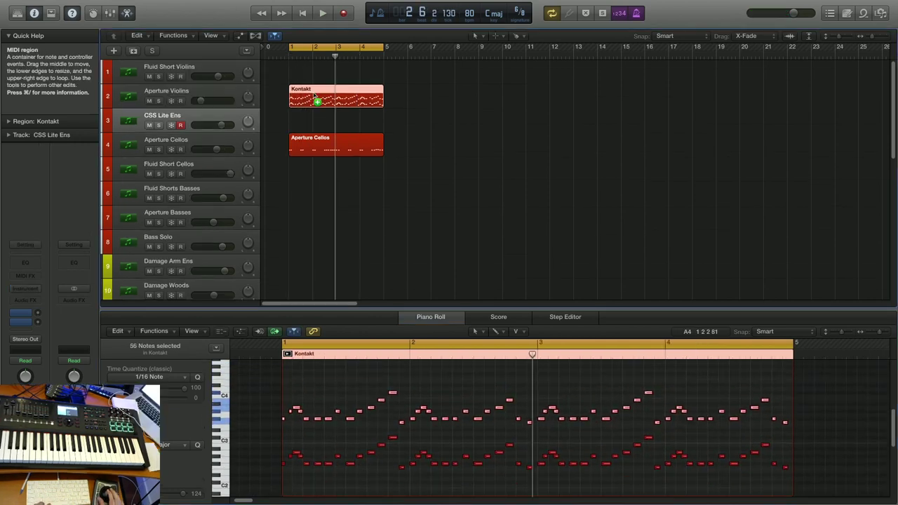
Copy the violin region to the Fluid Short Violins track, shift the copy slightly earlier and check it in playback.
drag(315, 100, 316, 80)
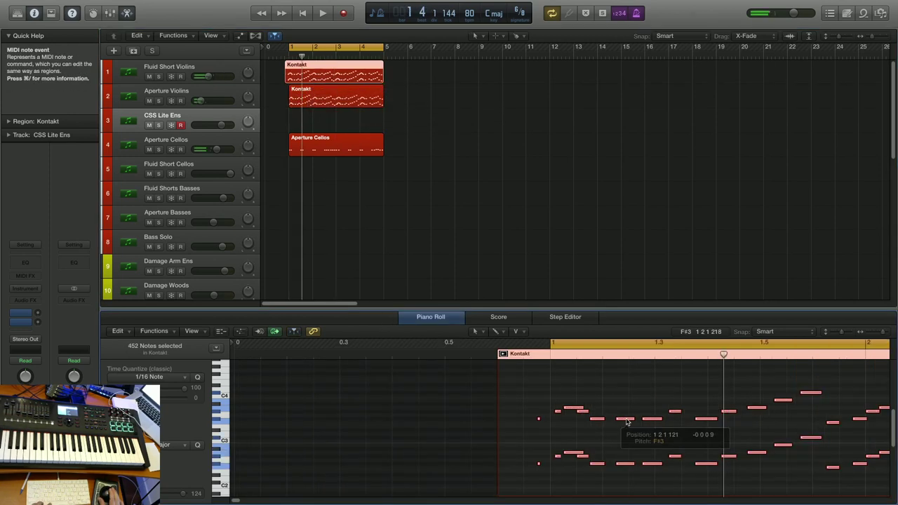
drag(627, 423, 627, 423)
key(space)
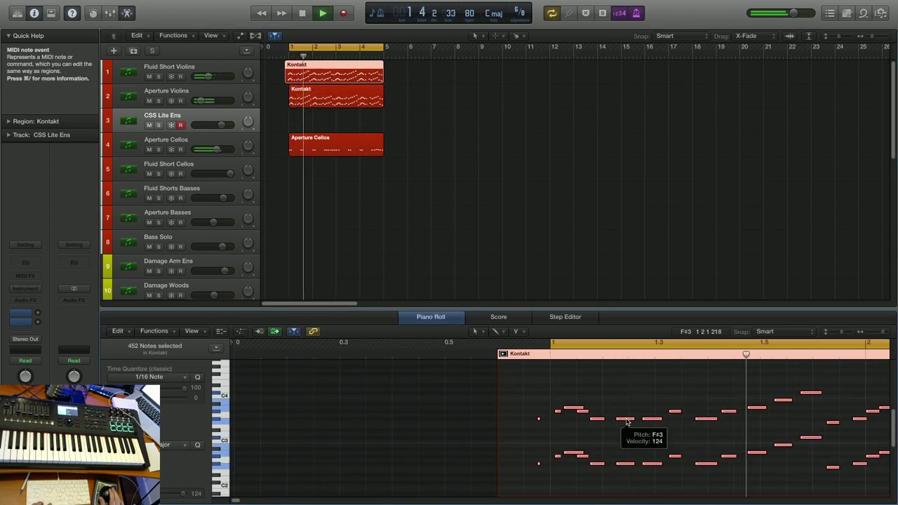
key(space)
Copy the Aperture Cellos region to the Fluid Short Cellos, Fluid Shorts Basses and Aperture Basses tracks, with the bass notes an octave lower.
click(318, 151)
drag(318, 151, 312, 189)
drag(278, 424, 278, 467)
drag(315, 151, 317, 230)
click(343, 106)
drag(343, 106, 344, 126)
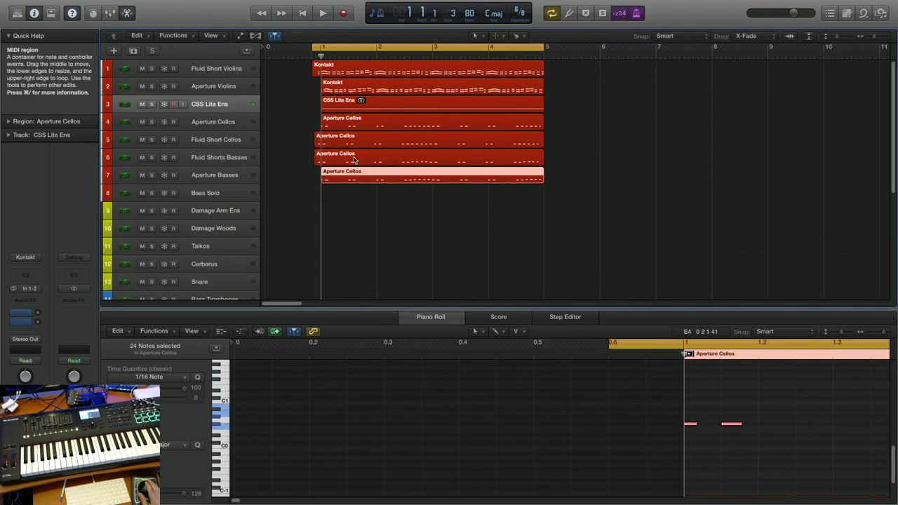
Copy the Aperture Basses region to the Bass Solo track at bar 1 and audition it.
click(355, 161)
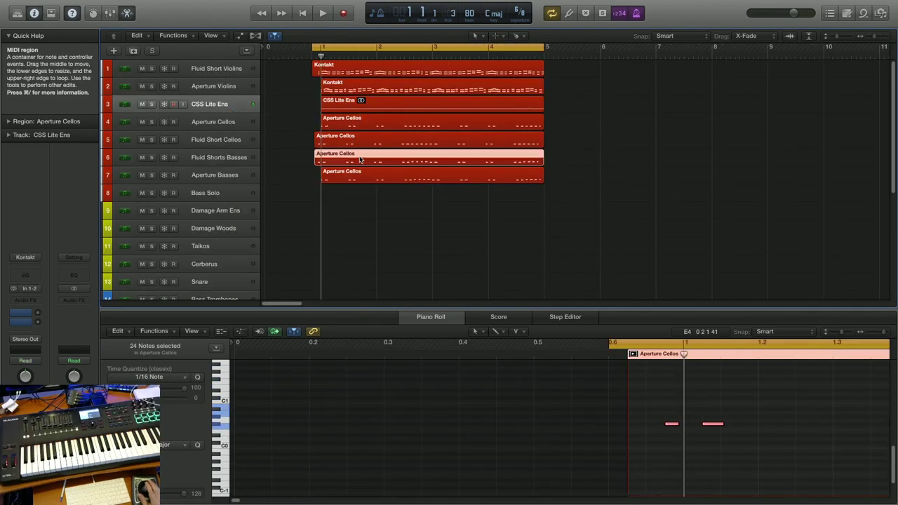
drag(358, 169, 355, 193)
click(152, 192)
key(space)
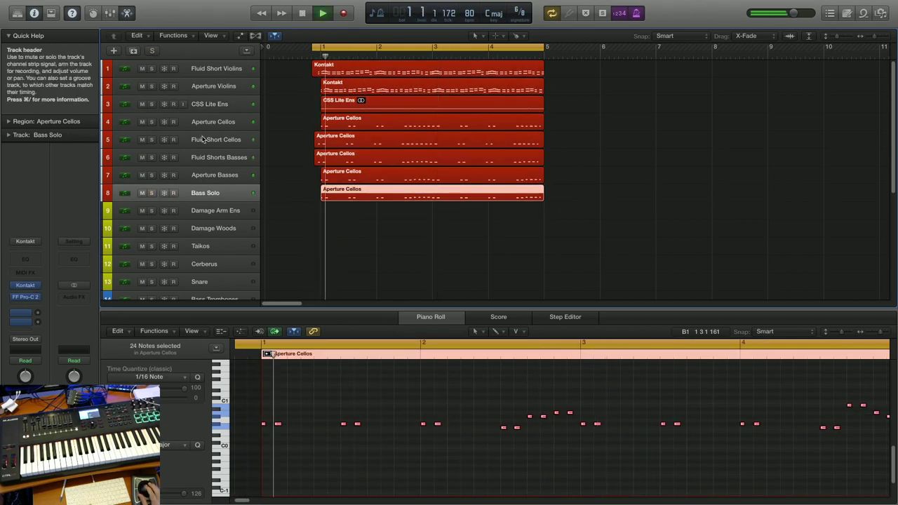
Record a steady repeated-note bass pattern over bars 1 and 2 on the soloed CS80 Bass track.
key(super+Left)
key(super+Left)
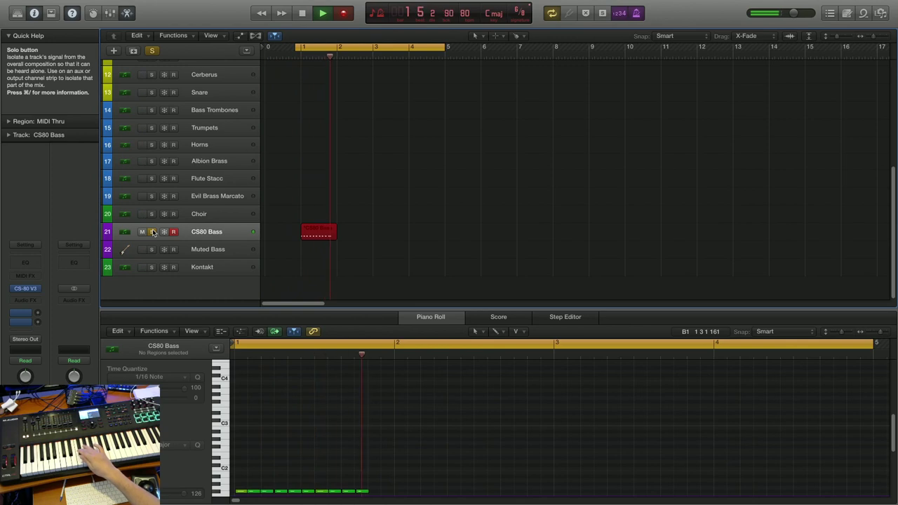
key(space)
drag(412, 426, 425, 424)
key(space)
scroll(429, 424, down, 5)
Copy the CS80 Bass region to the Muted Bass track at bar 1 and audition that track soloed.
drag(320, 231, 321, 249)
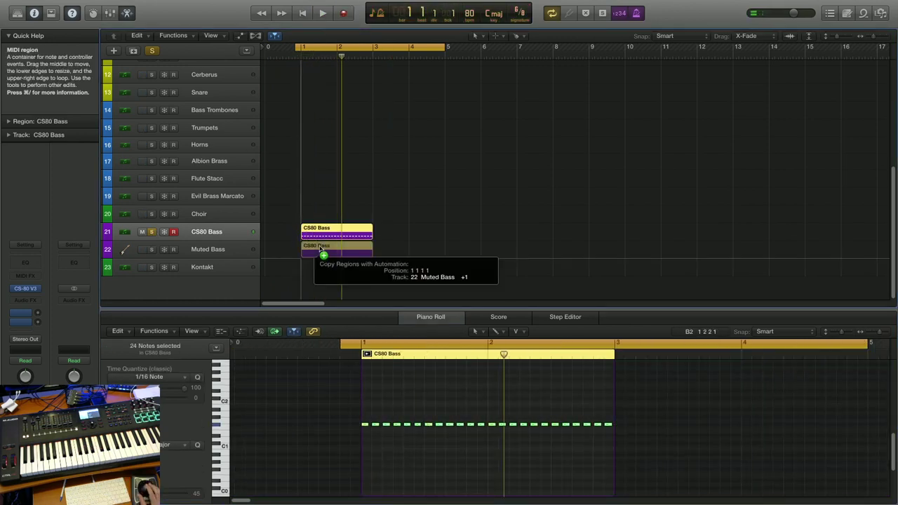
key(space)
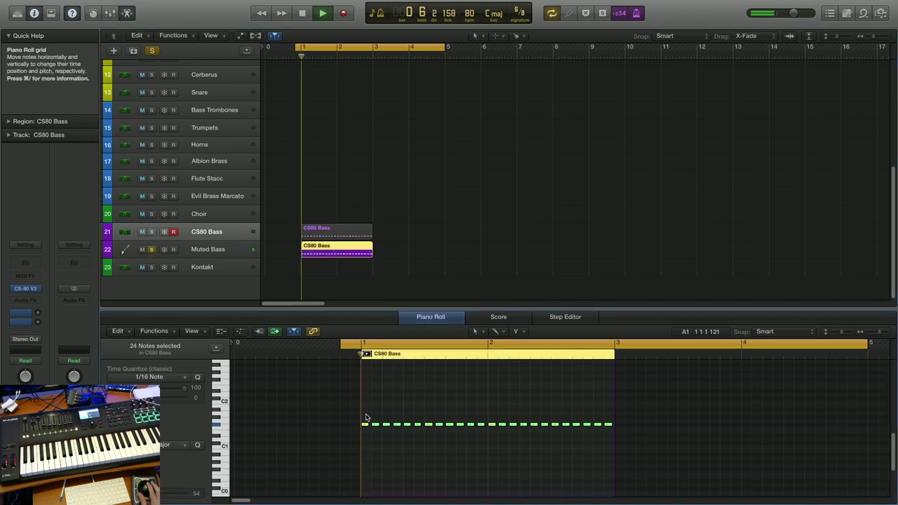
Load the sample HOSN_Braam_One_Shot_18_D.wav from Splice into the Kontakt mapping editor.
click(26, 288)
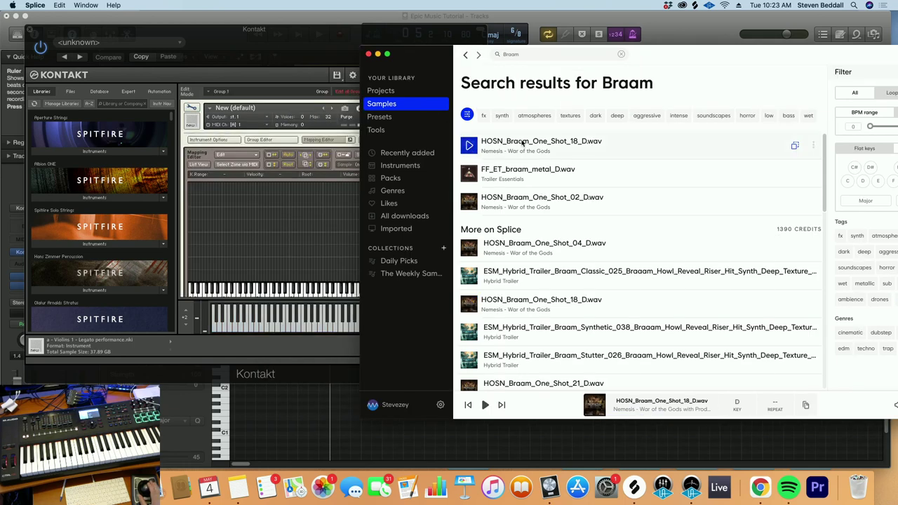
drag(522, 143, 292, 240)
click(338, 252)
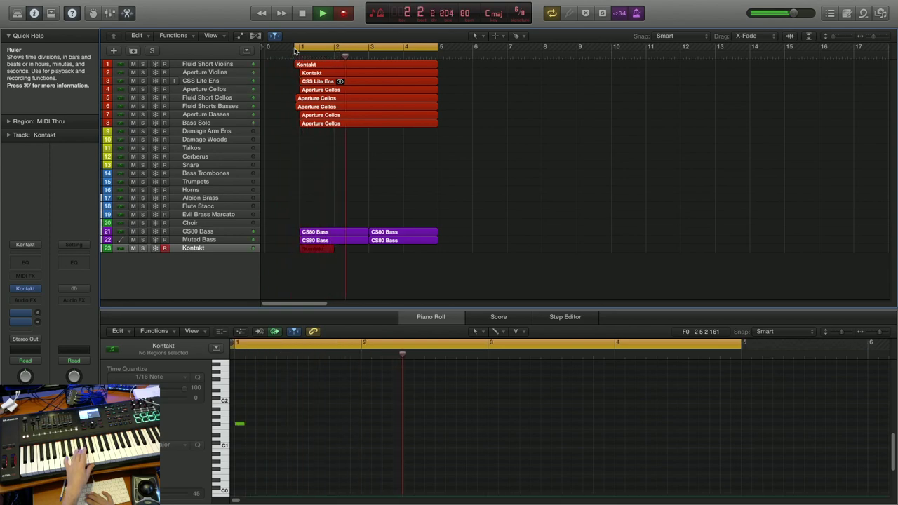
Record percussion parts over bars 1 to 4 on the Damage Arm Ens and Damage Woods tracks.
click(210, 128)
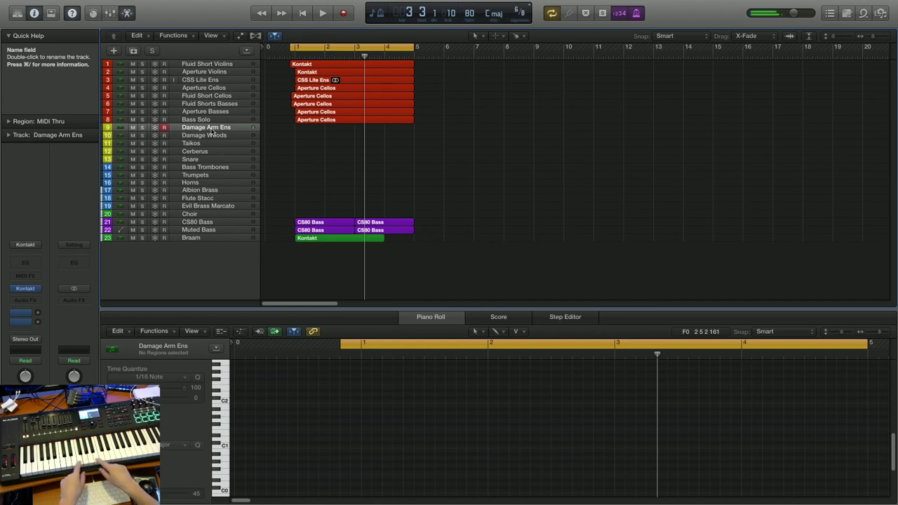
key(Return)
key(r)
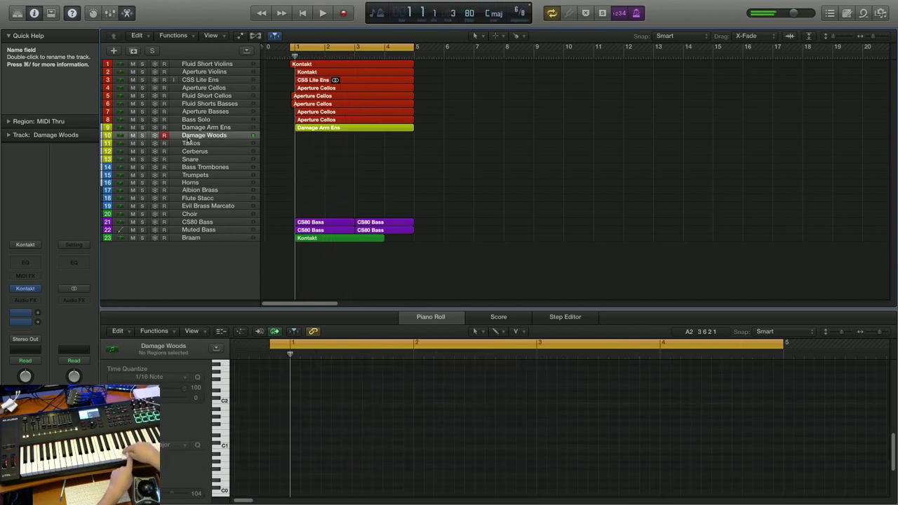
key(r)
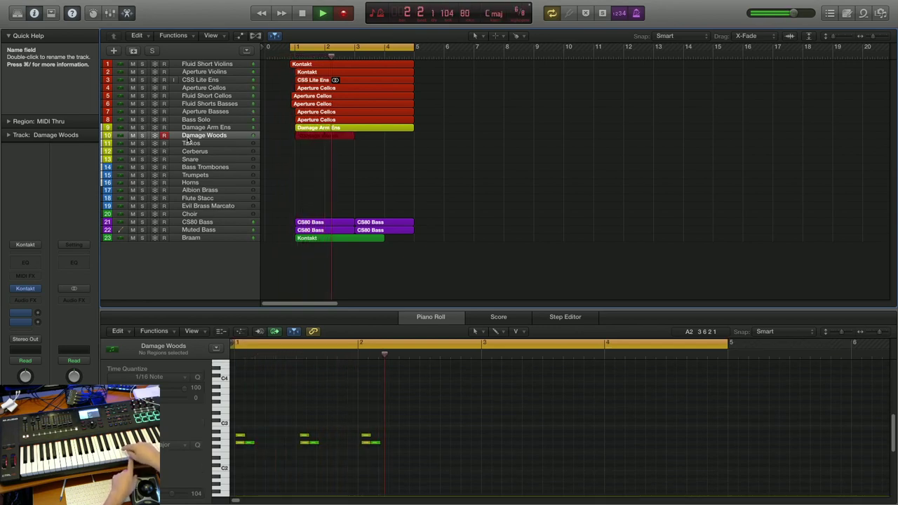
key(space)
Record a drum part over bars 1 to 4 on the Taikos track.
click(190, 143)
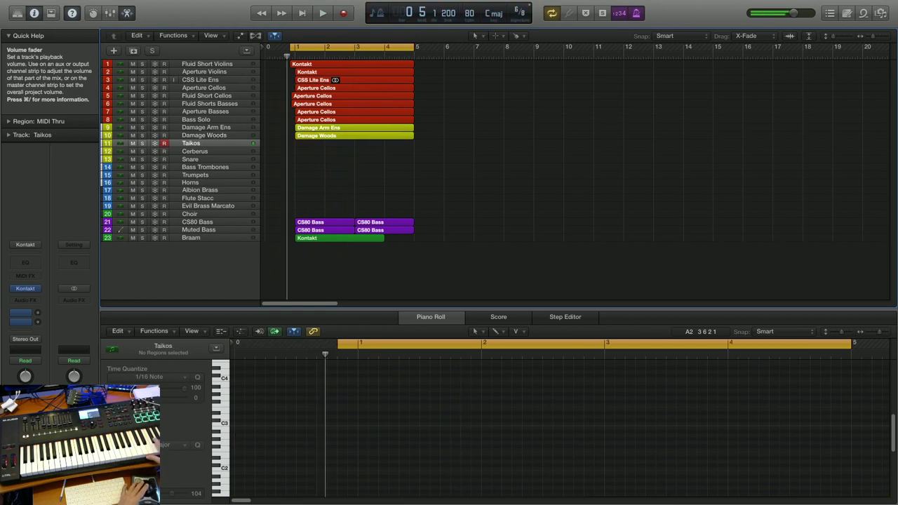
key(r)
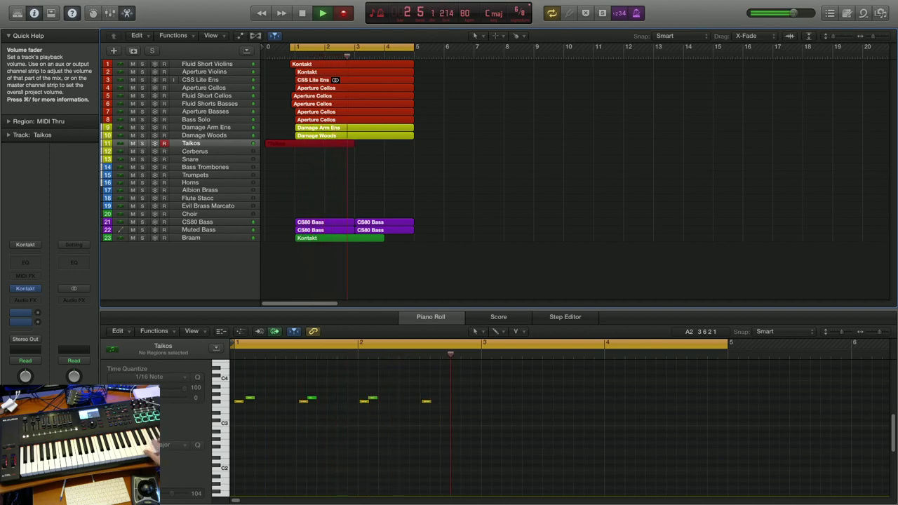
key(space)
Copy the Damage Arm Ens region to the Cerberus track with its notes moved lower, and record a Snare part over bars 1 to 4.
drag(312, 127, 312, 152)
click(316, 169)
drag(361, 443, 363, 476)
click(142, 152)
key(space)
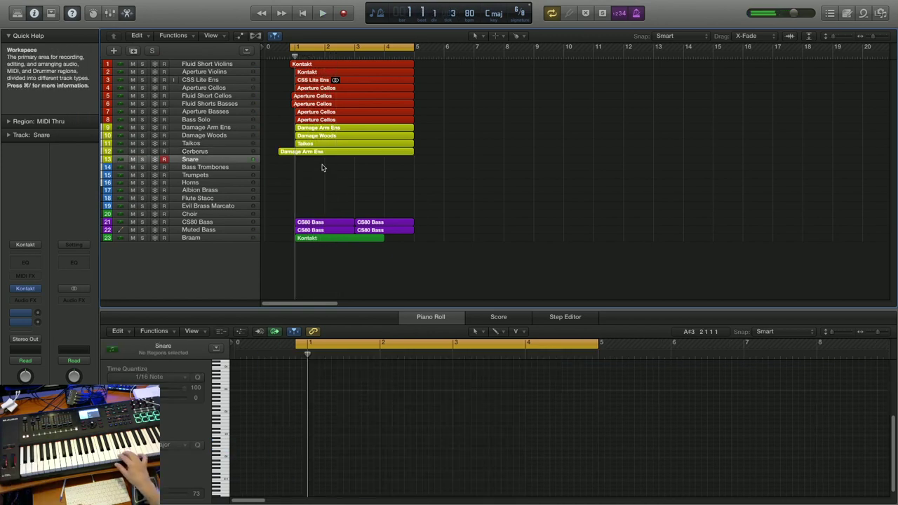
key(r)
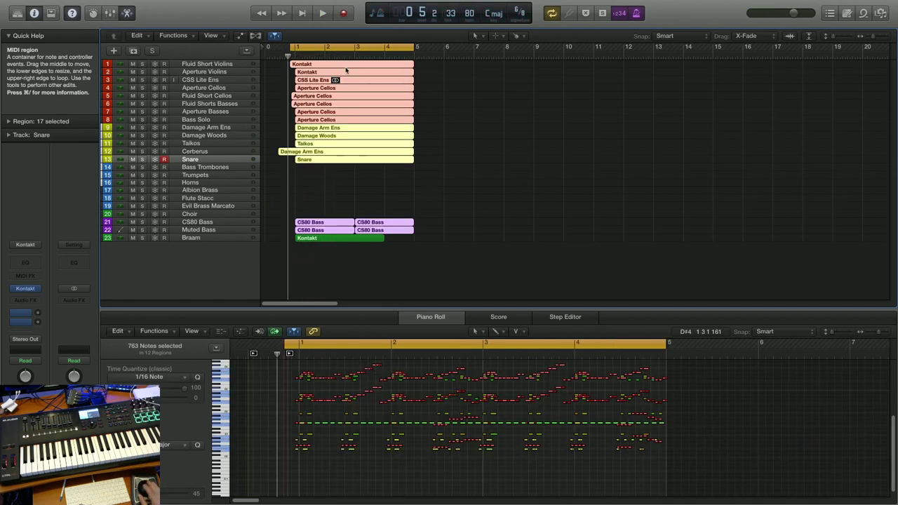
Duplicate all four-bar regions except the Braam region to fill bars 1 to 16, and play back the arrangement.
drag(346, 70, 555, 73)
key(super+Right)
key(super+Right)
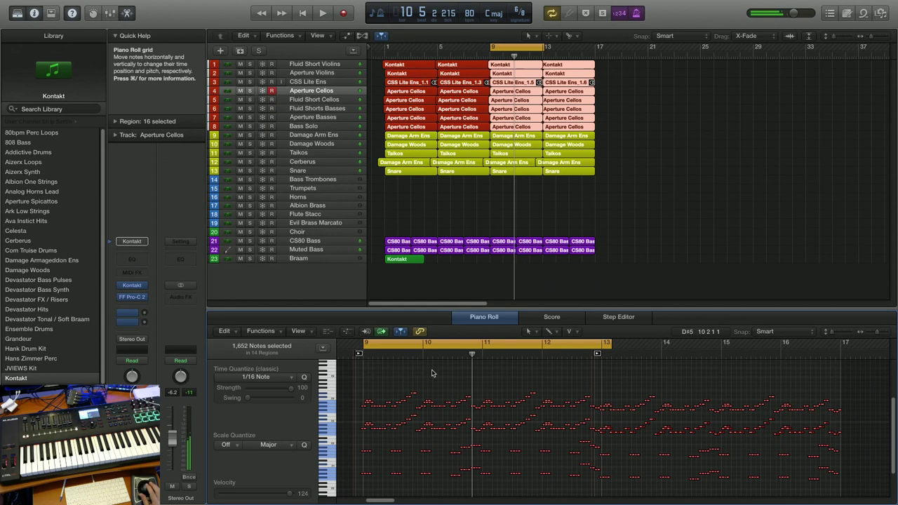
key(space)
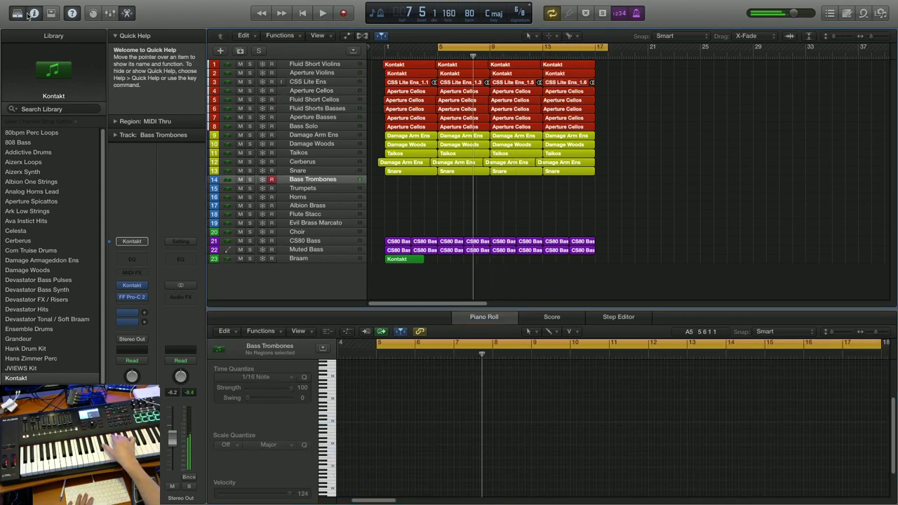
Record the Bass Trombones from bar 5 in four-bar passes, moving the cycle range to bars 9–13 and then 13–17.
key(r)
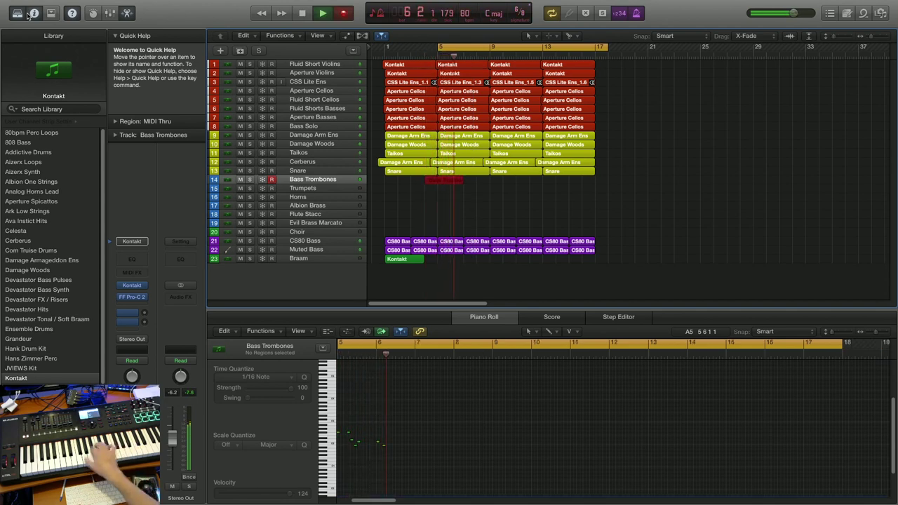
drag(491, 47, 540, 47)
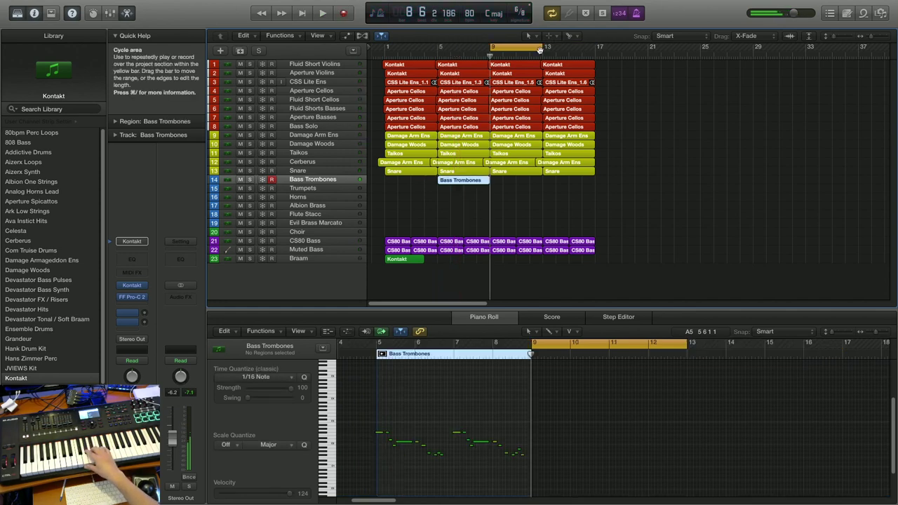
key(r)
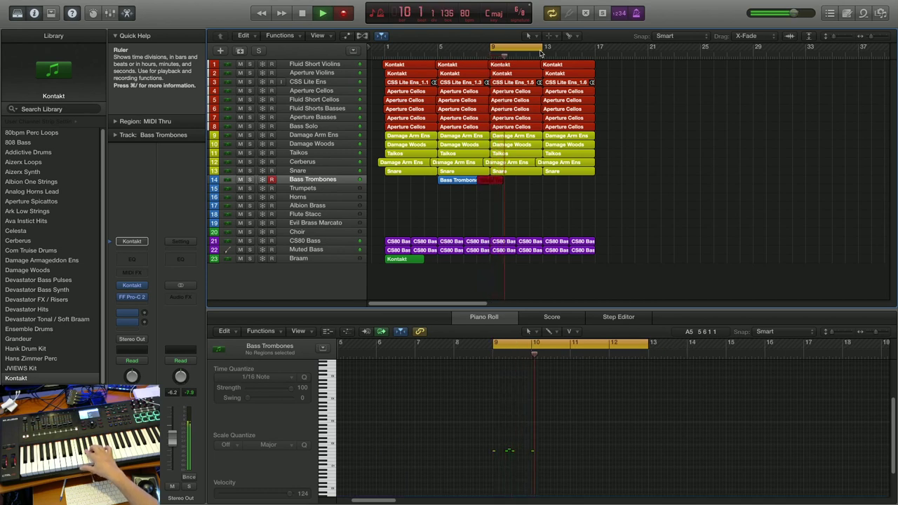
drag(543, 49, 605, 53)
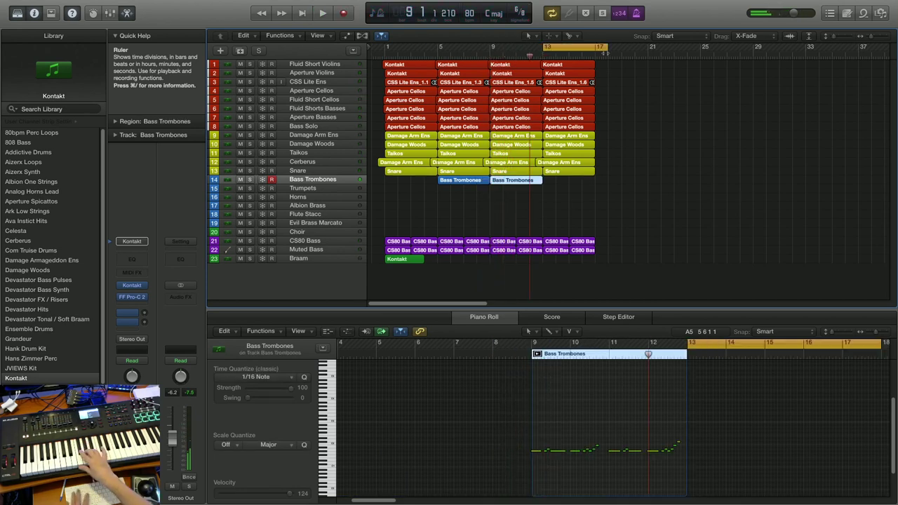
key(r)
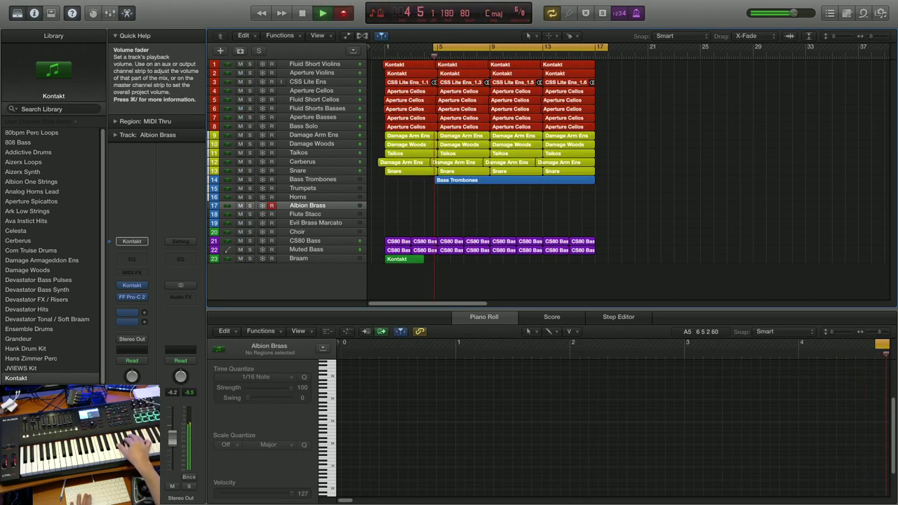
Record staccato brass chords over bars 5 to 8 on the Albion Brass track.
key(r)
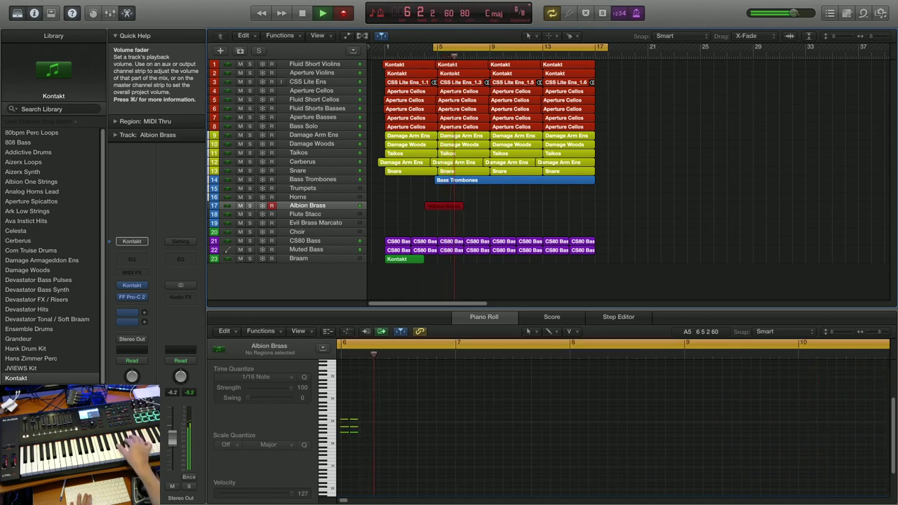
key(space)
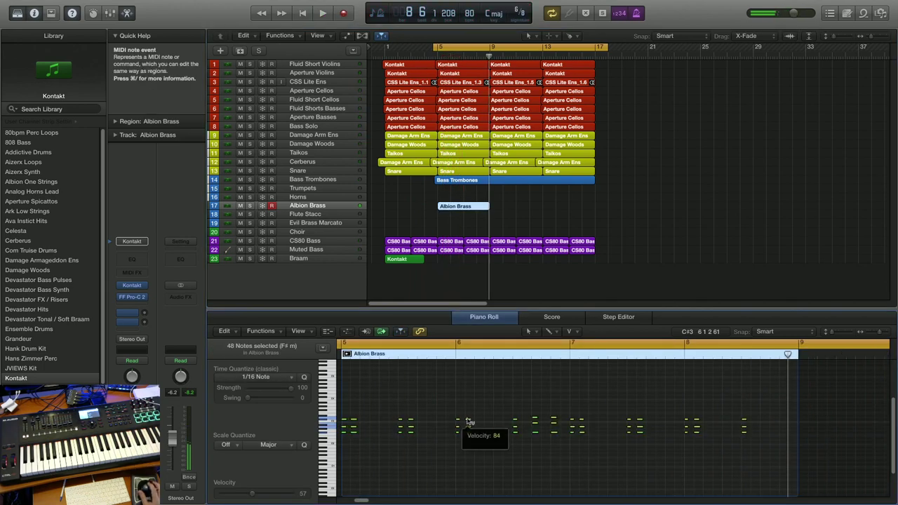
Raise the velocity of the Albion Brass notes and move the top note of bar 6's last chord higher.
drag(469, 413, 465, 365)
click(473, 409)
key(super+Right)
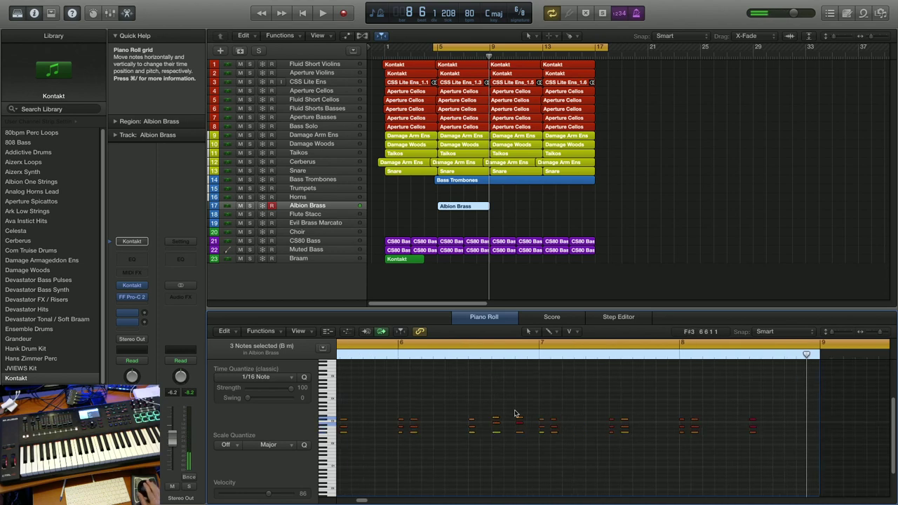
click(519, 418)
drag(519, 420, 521, 416)
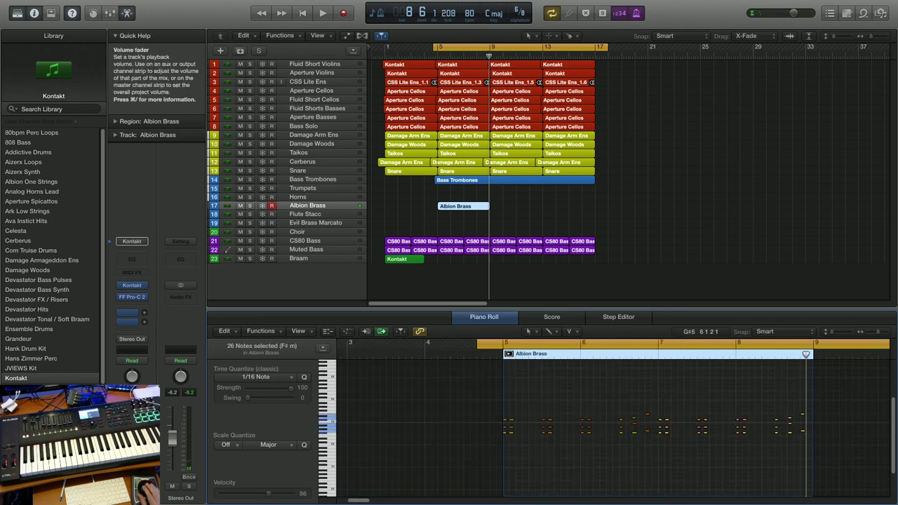
Copy the Bass Trombones region onto the Trumpets track, transpose its notes up an octave, and audition it soloed.
key(space)
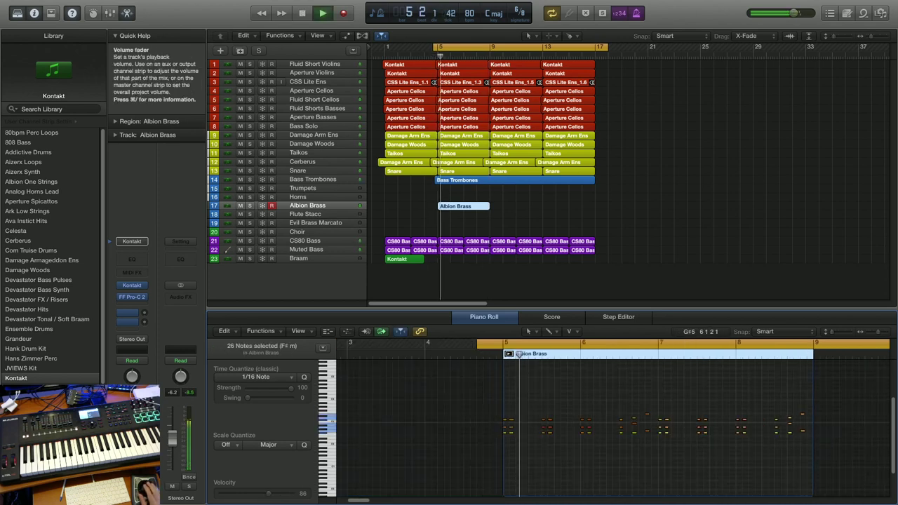
scroll(529, 443, right, 5)
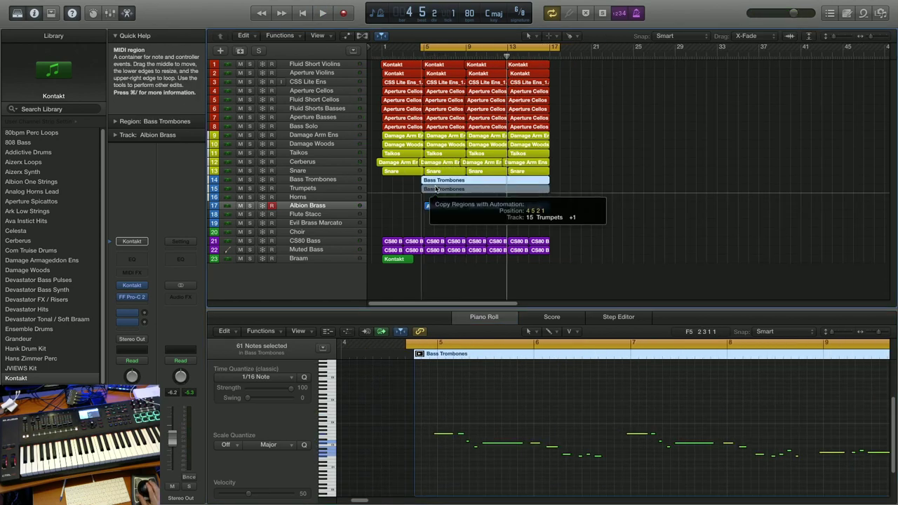
drag(439, 188, 427, 188)
drag(438, 434, 443, 415)
click(249, 188)
key(space)
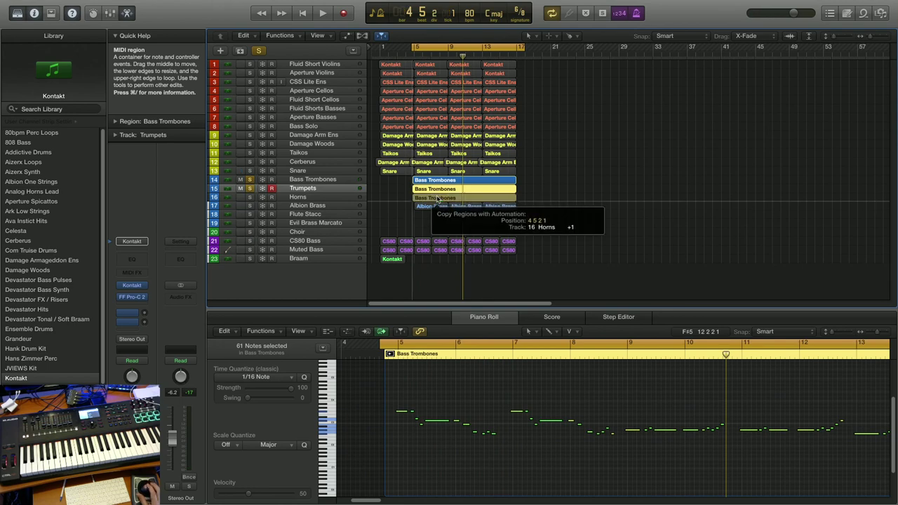
Copy the trumpet region onto the Horns track at the same position and audition it soloed.
drag(434, 192, 434, 199)
click(249, 197)
key(space)
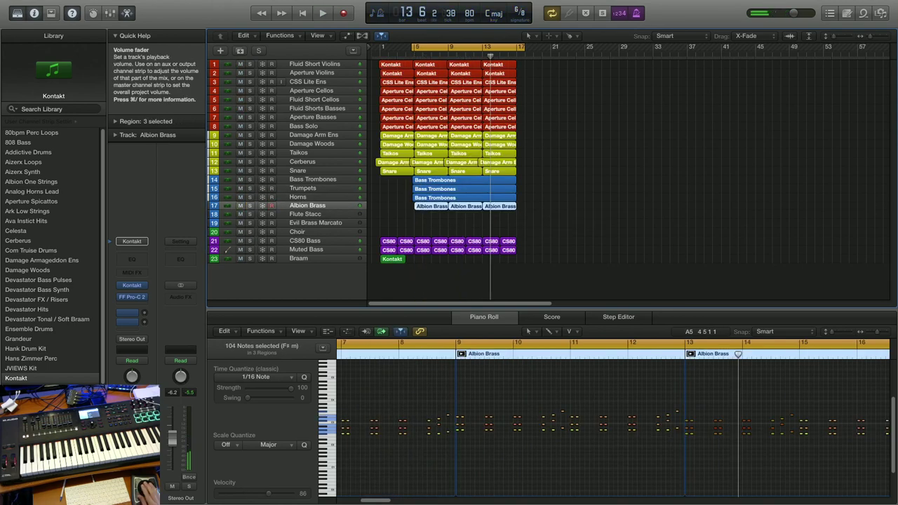
Record a Horns of Hell part on the Evil Brass Marcato track over bars 5 to 13.
key(space)
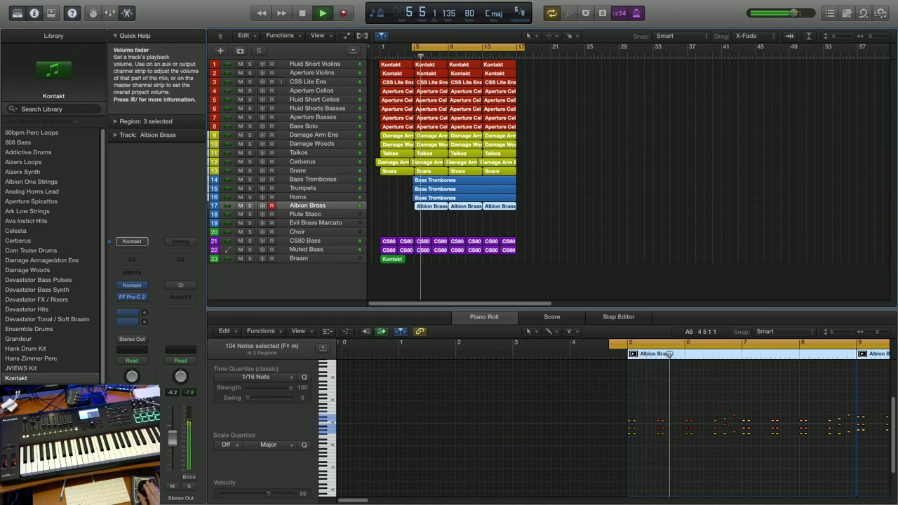
click(132, 286)
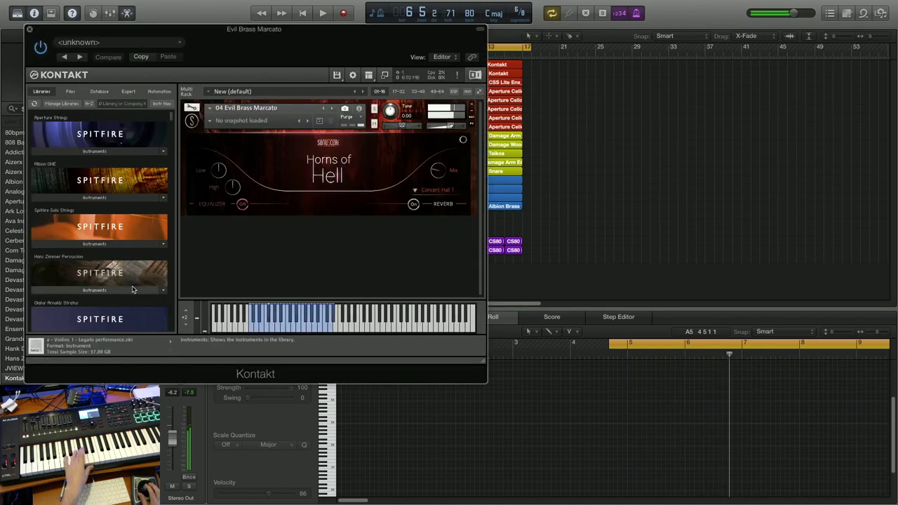
click(28, 28)
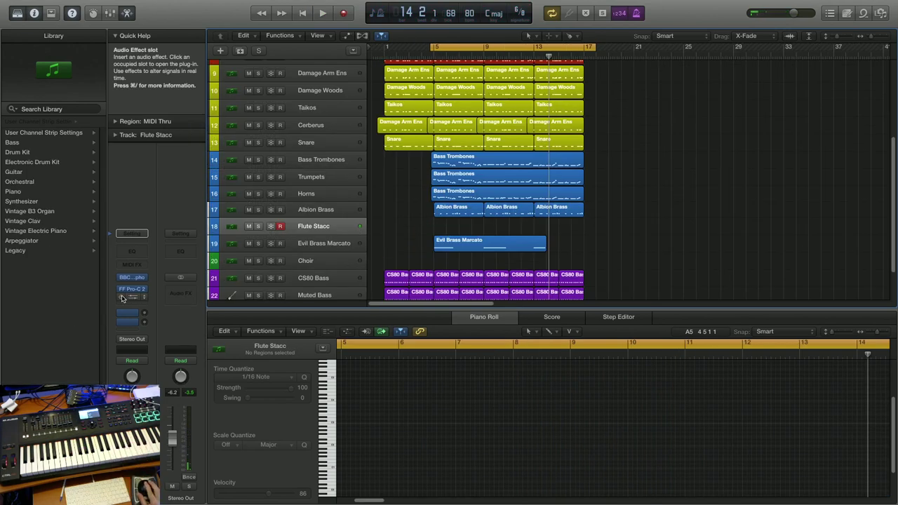
Insert an Arpeggiator on the Flute Stacc track and set its note order to up and down.
drag(609, 446, 572, 423)
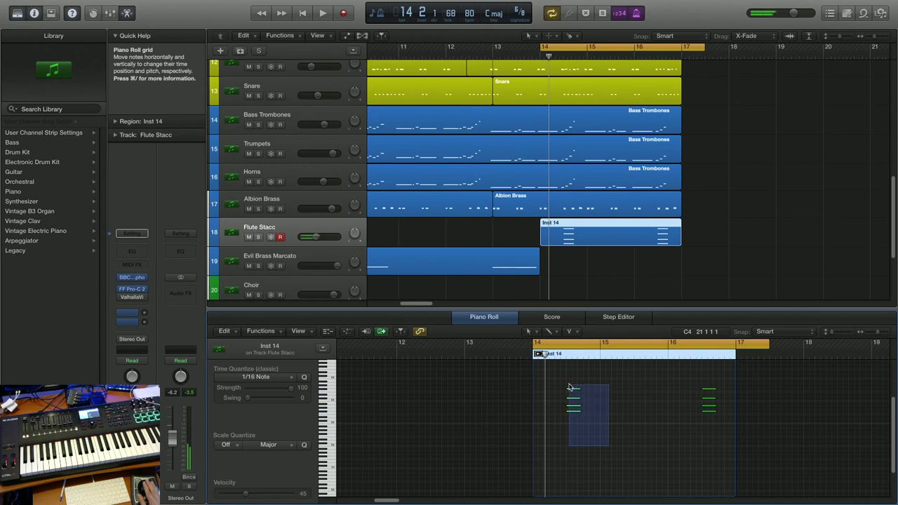
drag(570, 386, 569, 386)
click(142, 265)
click(146, 277)
click(146, 280)
click(203, 180)
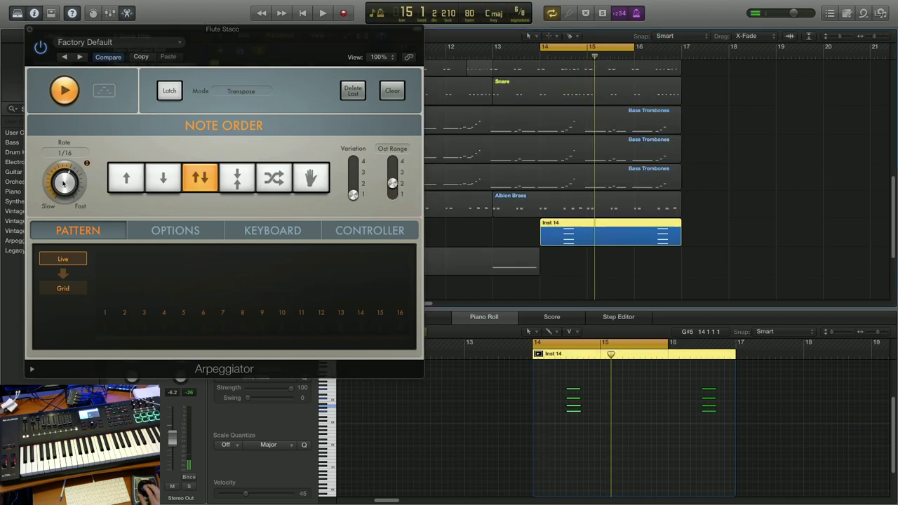
Raise the flute arpeggiator's rate to 1/64 while auditioning bars 14 and 15.
click(62, 175)
key(space)
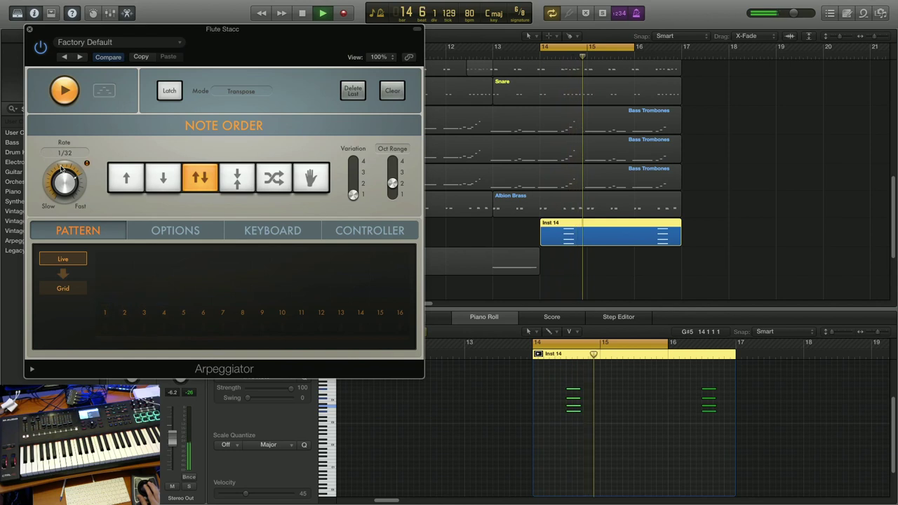
key(space)
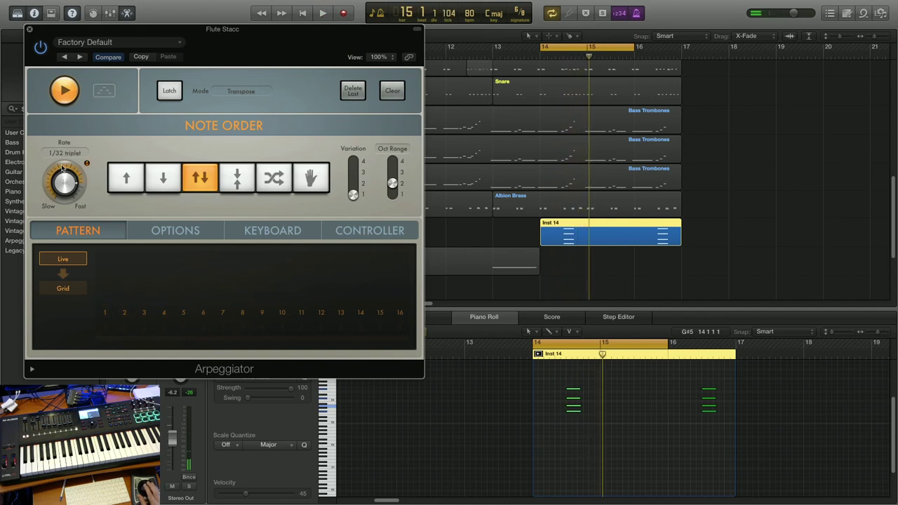
key(space)
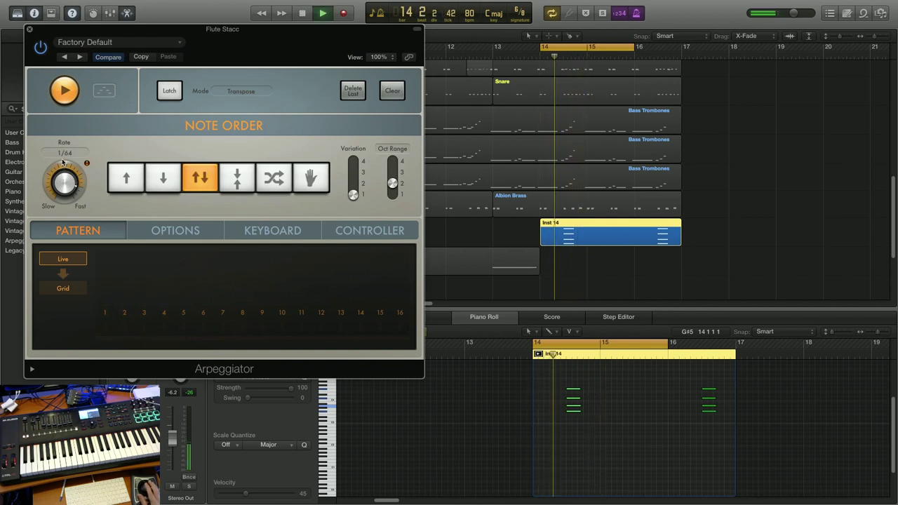
Slightly lengthen the notes of the first flute chord in bar 14 and play it back.
drag(490, 413, 498, 415)
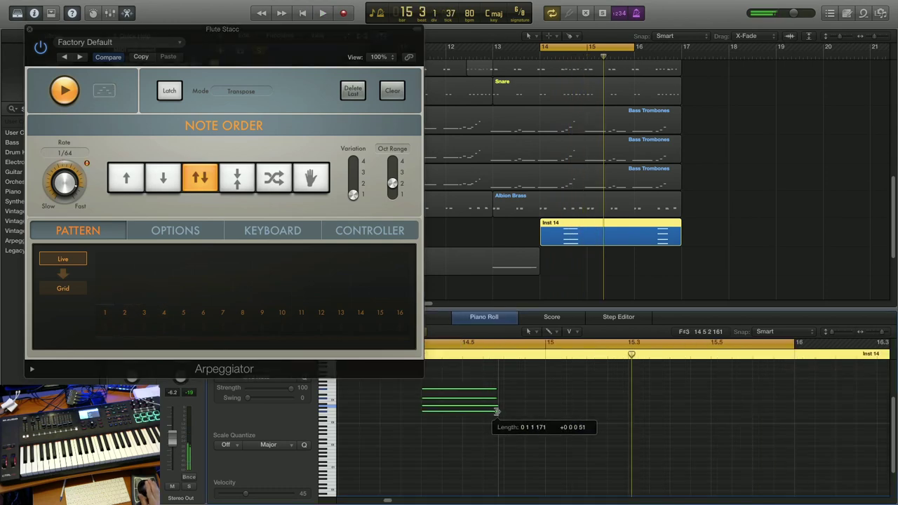
key(space)
key(space)
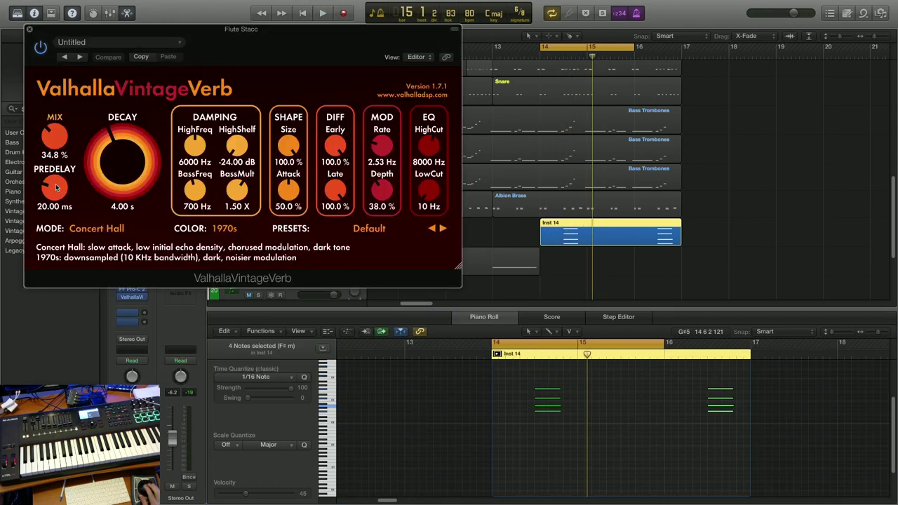
Adjust the ValhallaVintageVerb mix on the Flute Stacc track during playback.
key(space)
drag(56, 137, 61, 155)
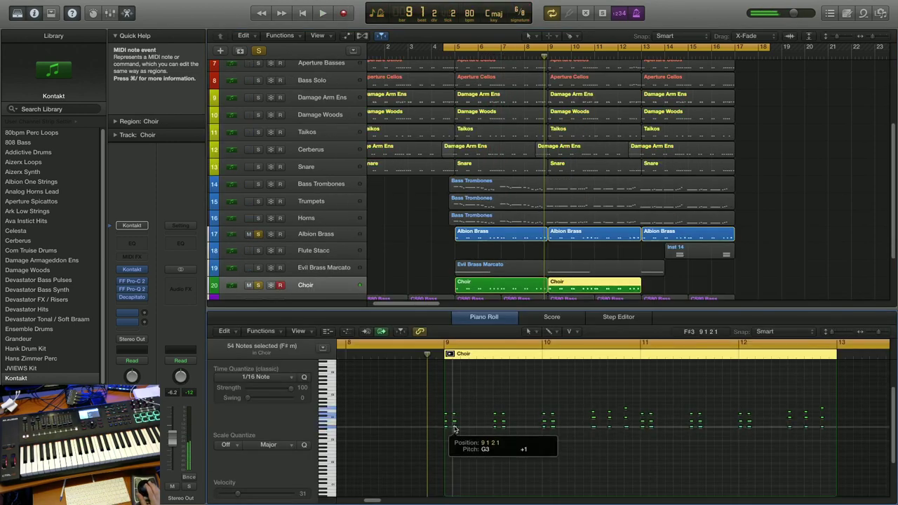
Record staccato chords on the Choir track over bars 13 to 16.
key(space)
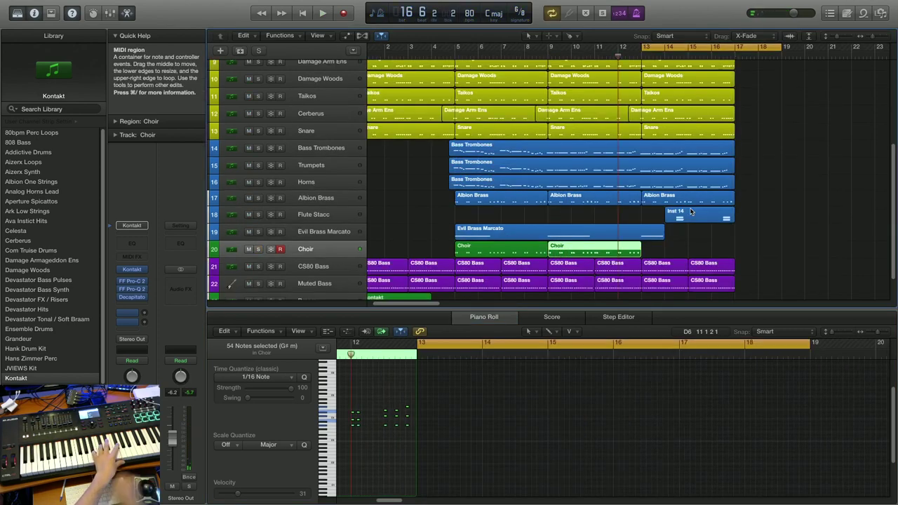
key(space)
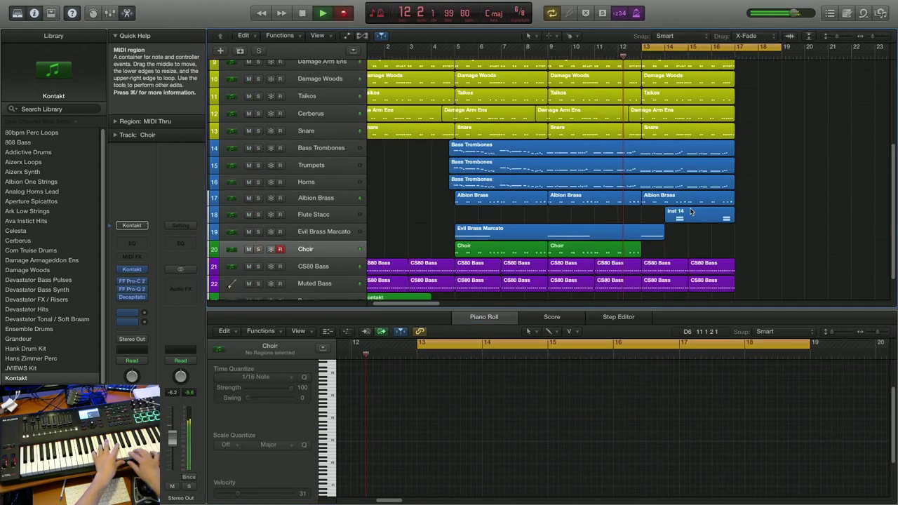
key(r)
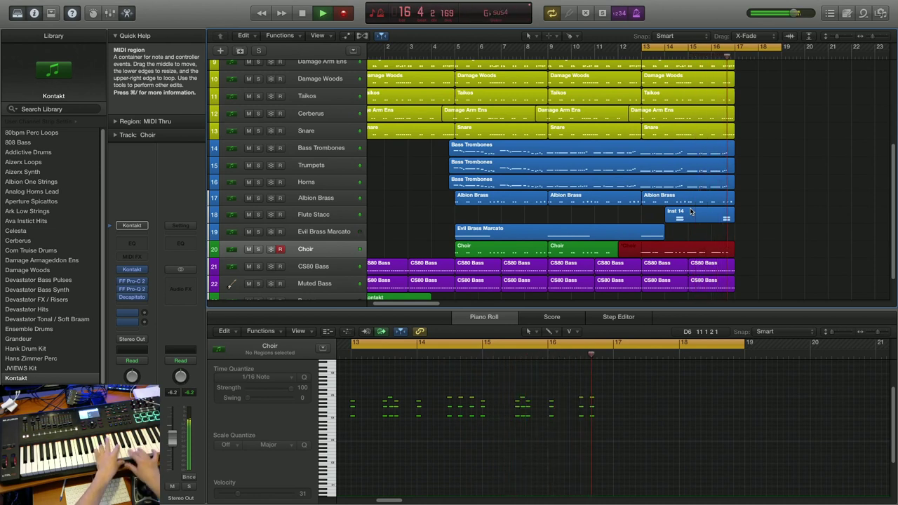
key(space)
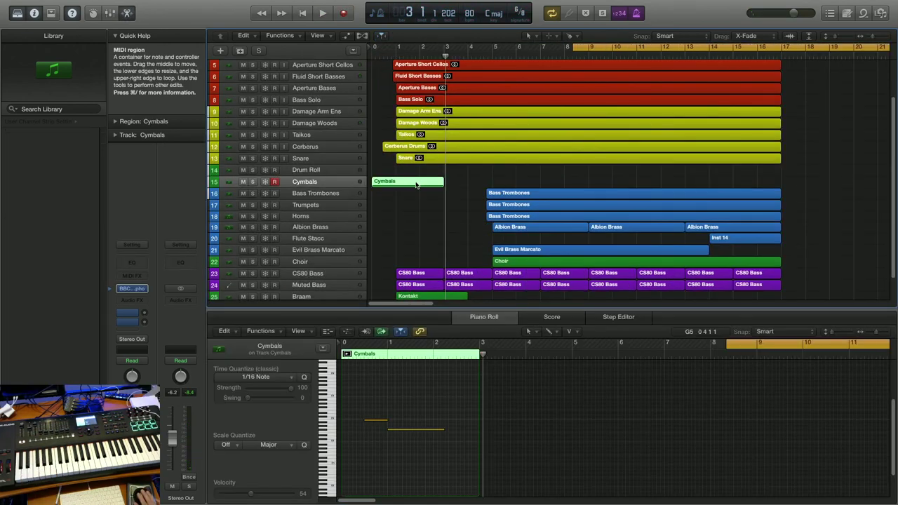
Copy the opening Cymbals region to bar 8 on the same track.
drag(416, 185, 610, 184)
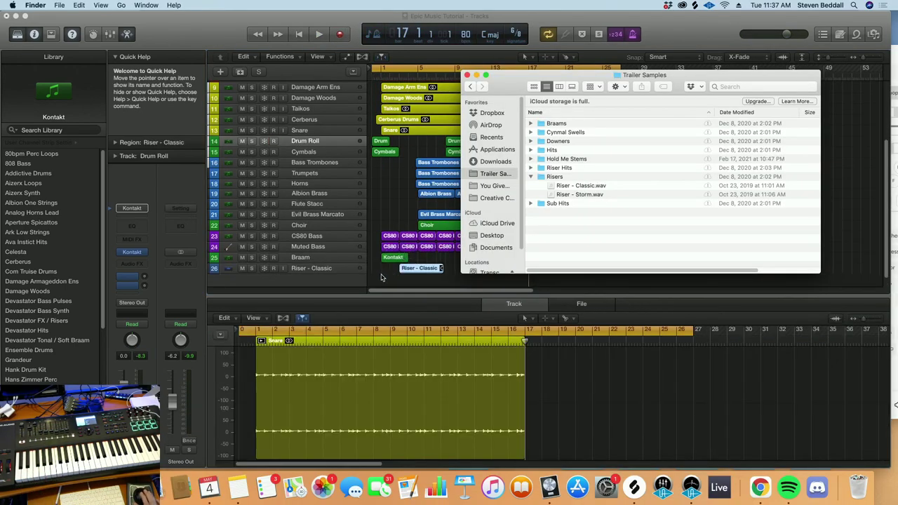
Add the Riser - Classic and Trailer Hit 2 - Nuclear samples on new tracks around bar 17 and play back the arrangement.
click(381, 277)
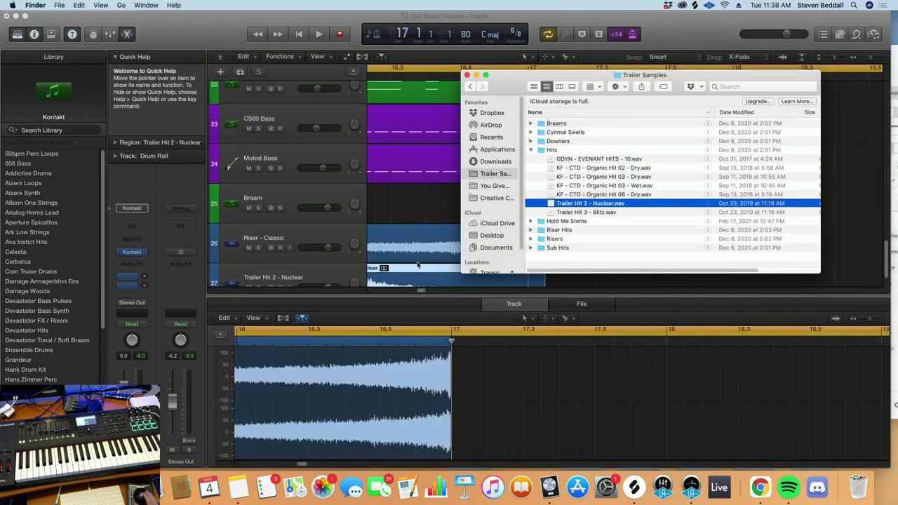
click(417, 264)
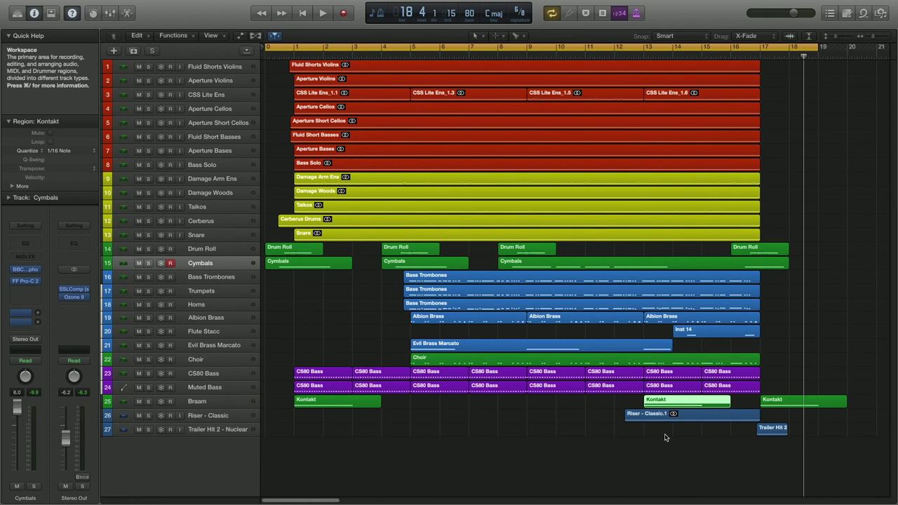
key(space)
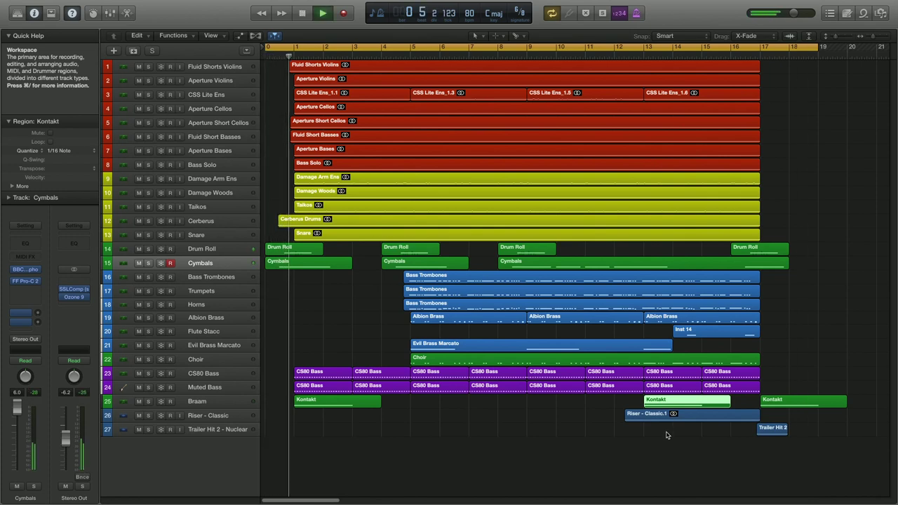